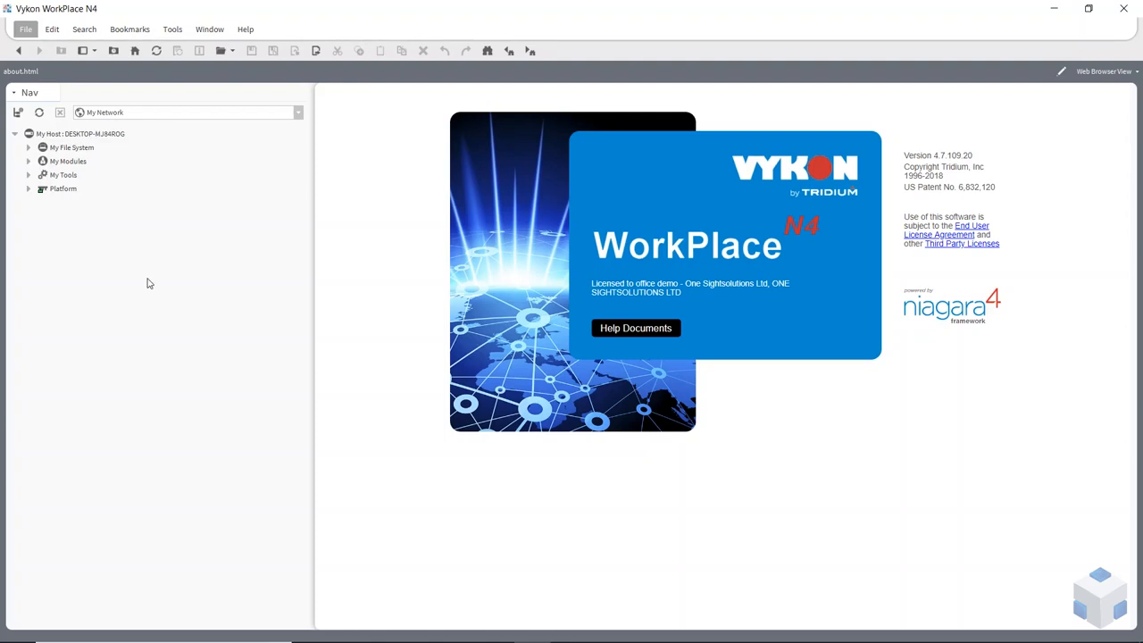
Step: Start a New Station named Jace01 using the NewControllerStation.ntpl template and advance to admin user settings
left_click(170, 31)
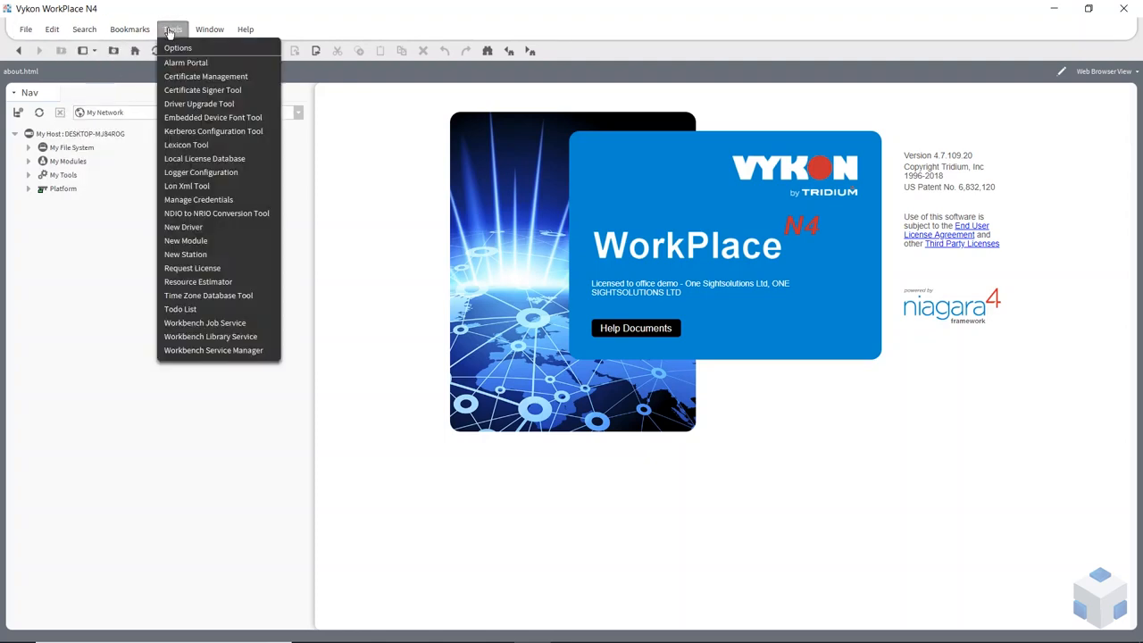
left_click(183, 255)
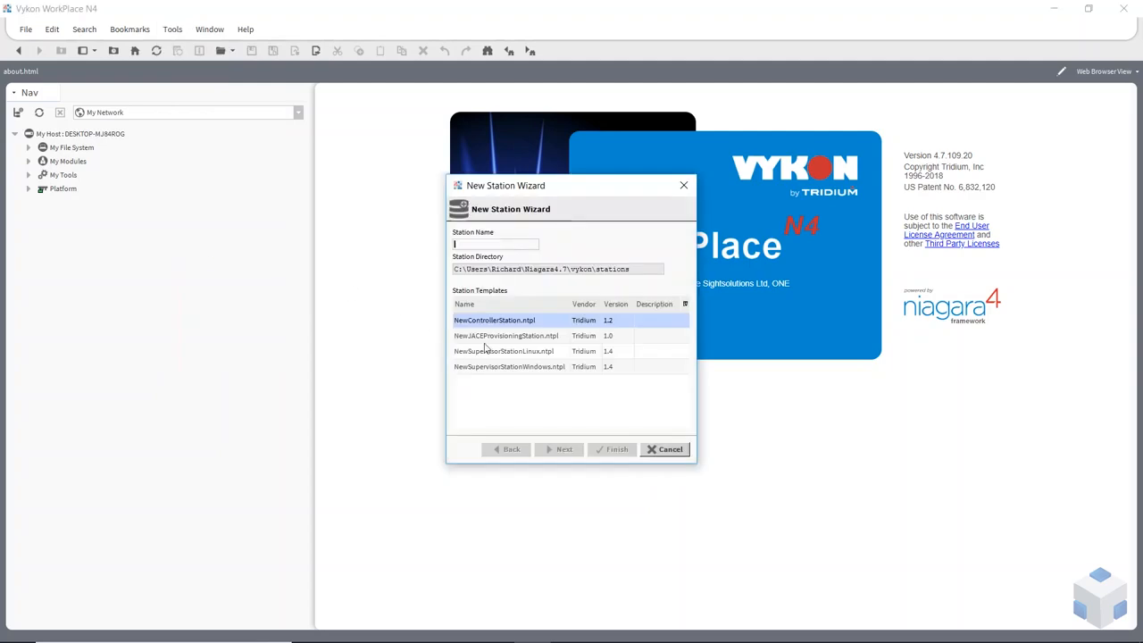
type("Jace01")
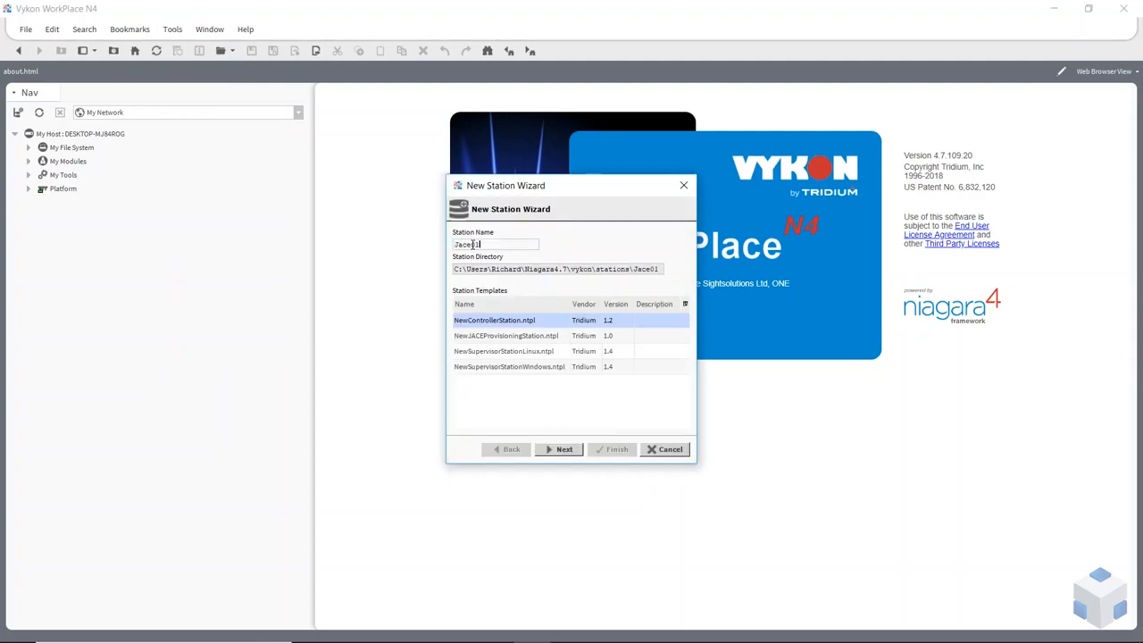
left_click(523, 371)
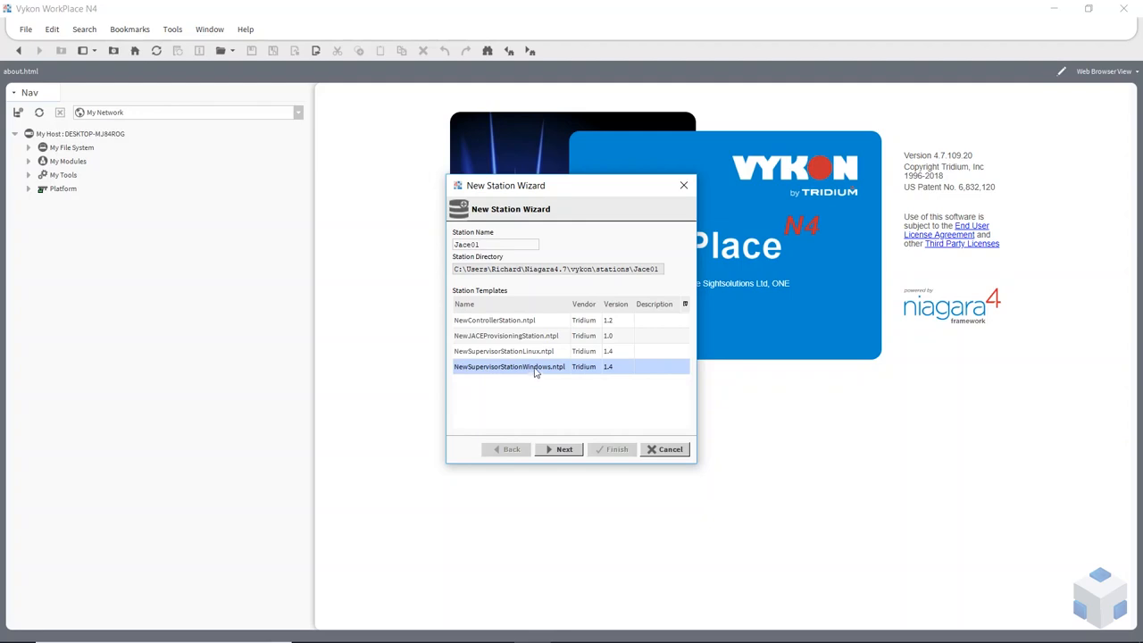
left_click(480, 354)
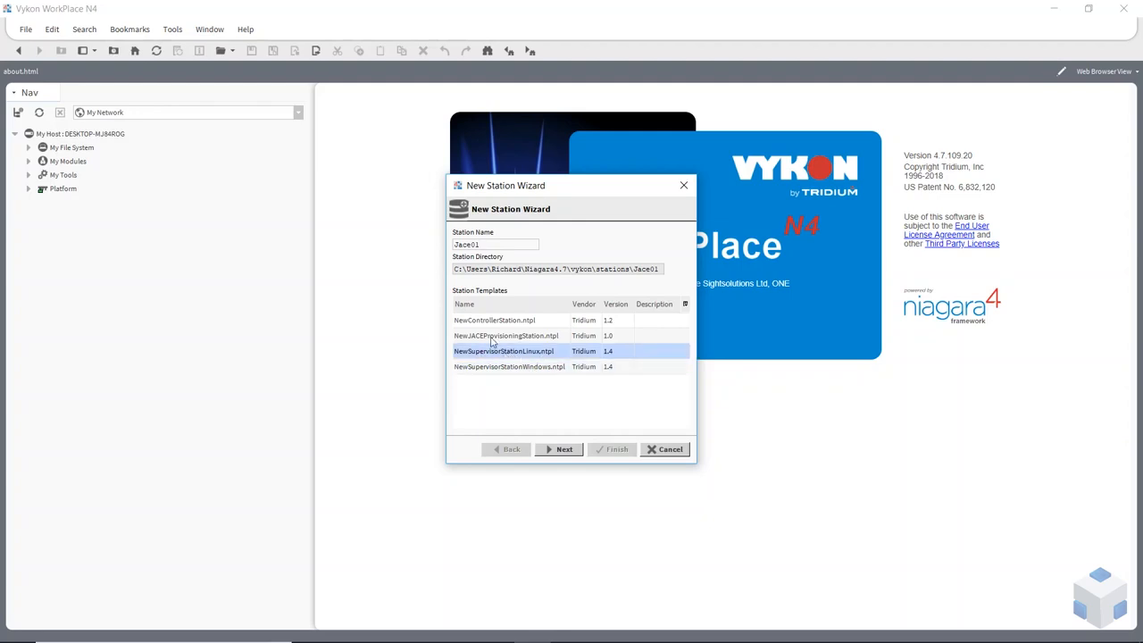
left_click(496, 337)
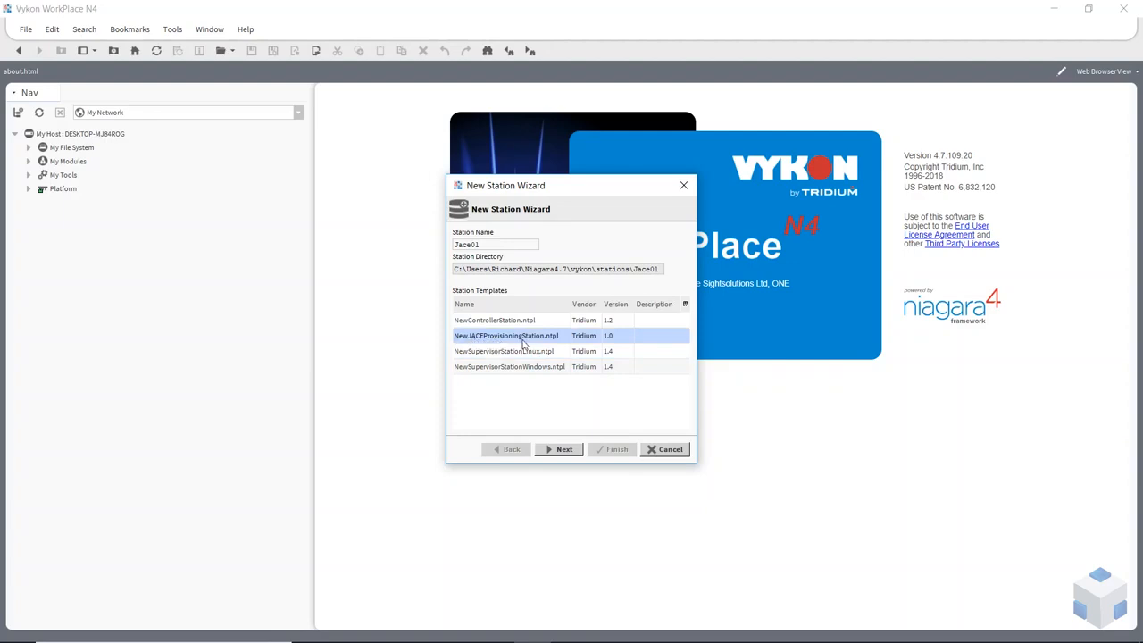
left_click(479, 322)
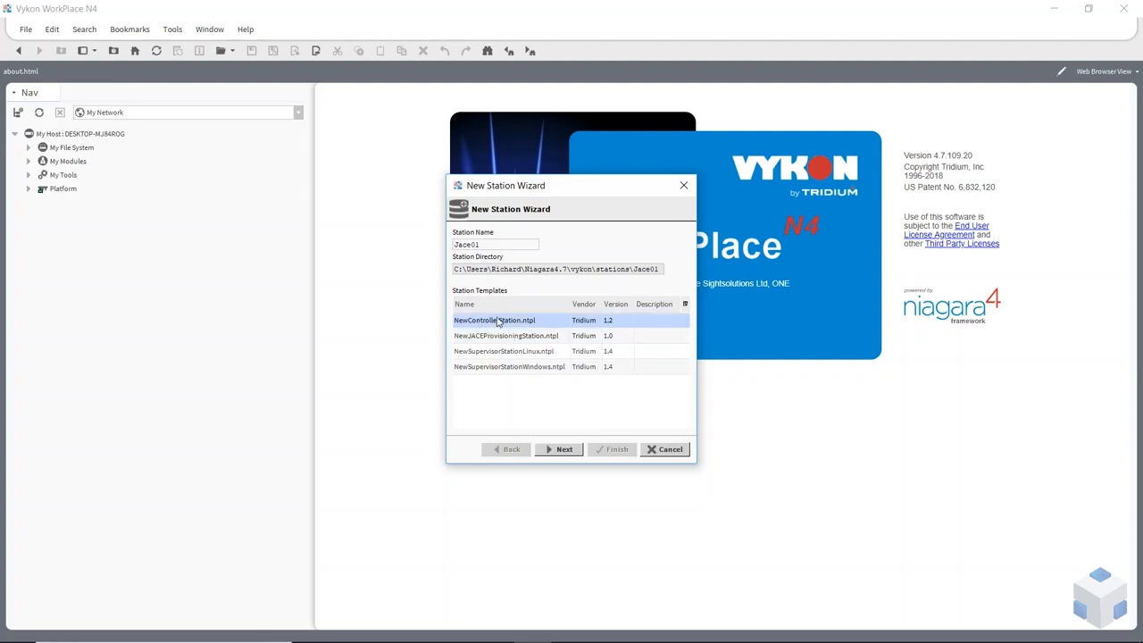
left_click(563, 450)
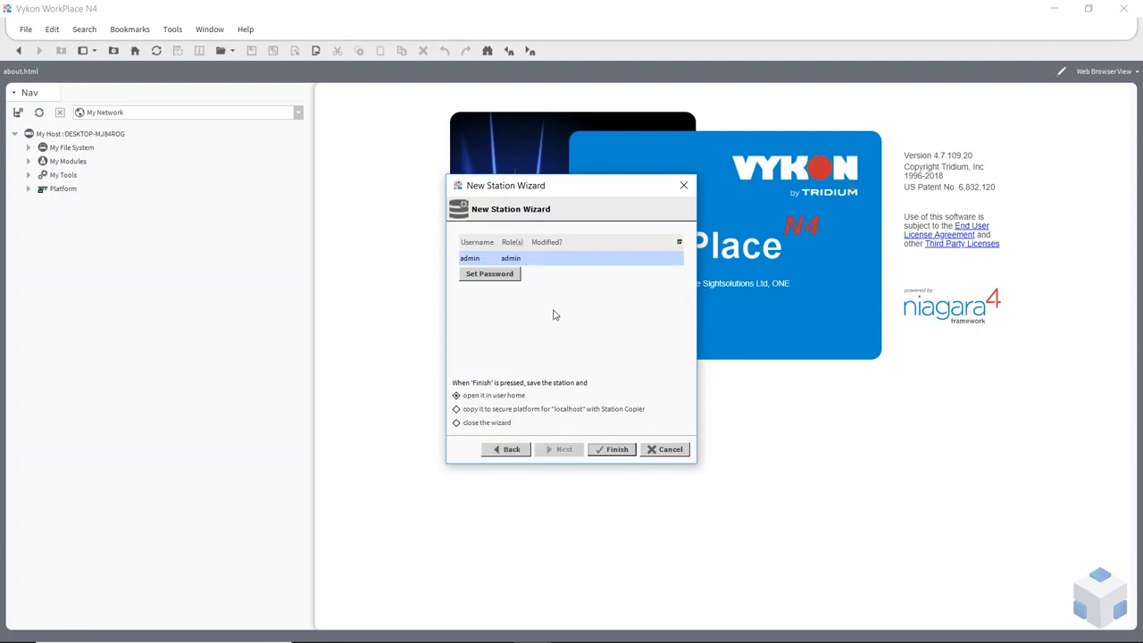
Step: Set and confirm a new password for the station's admin user
left_click(486, 276)
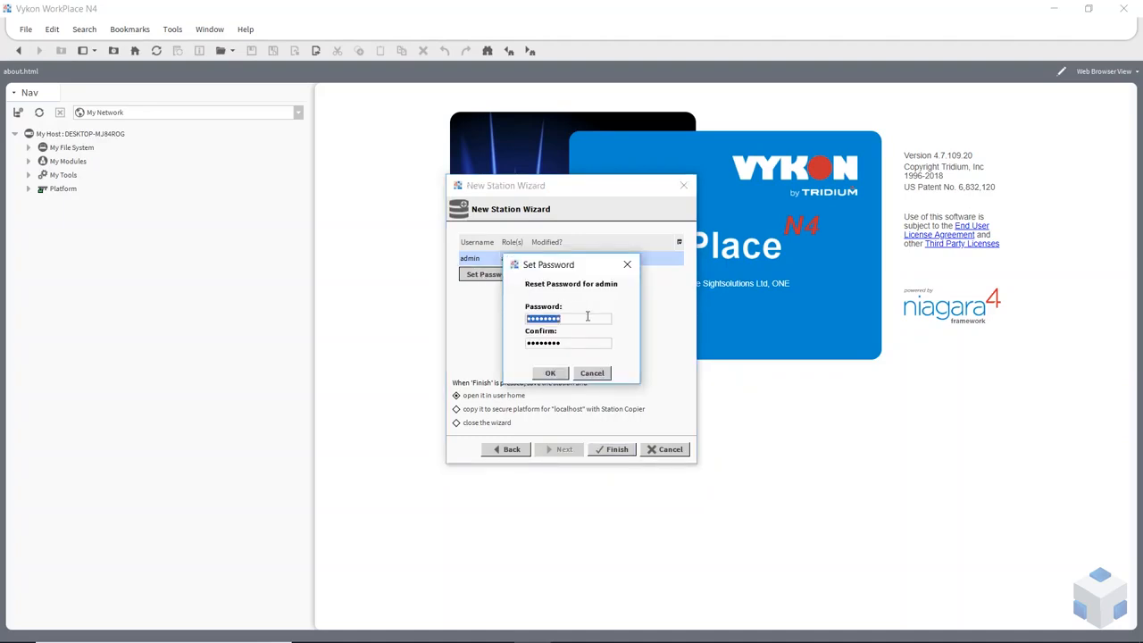
type("••")
key("Tab")
type("••")
left_click(548, 373)
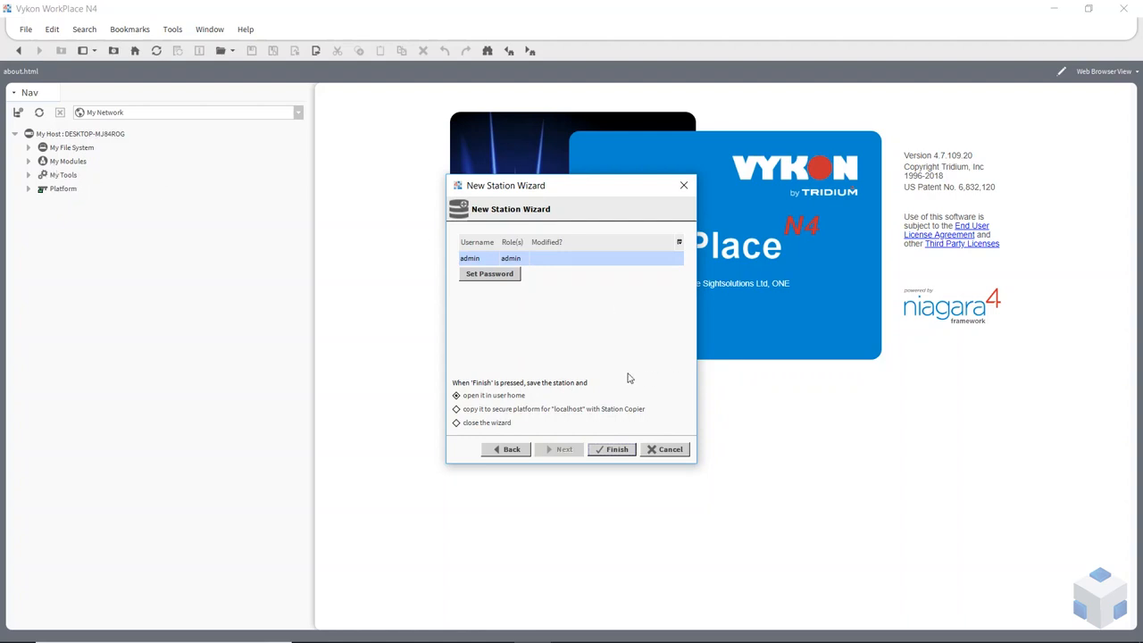
Step: Finish creating Jace01 with Station Copier to the localhost secure platform, and log on to the platform
left_click(482, 411)
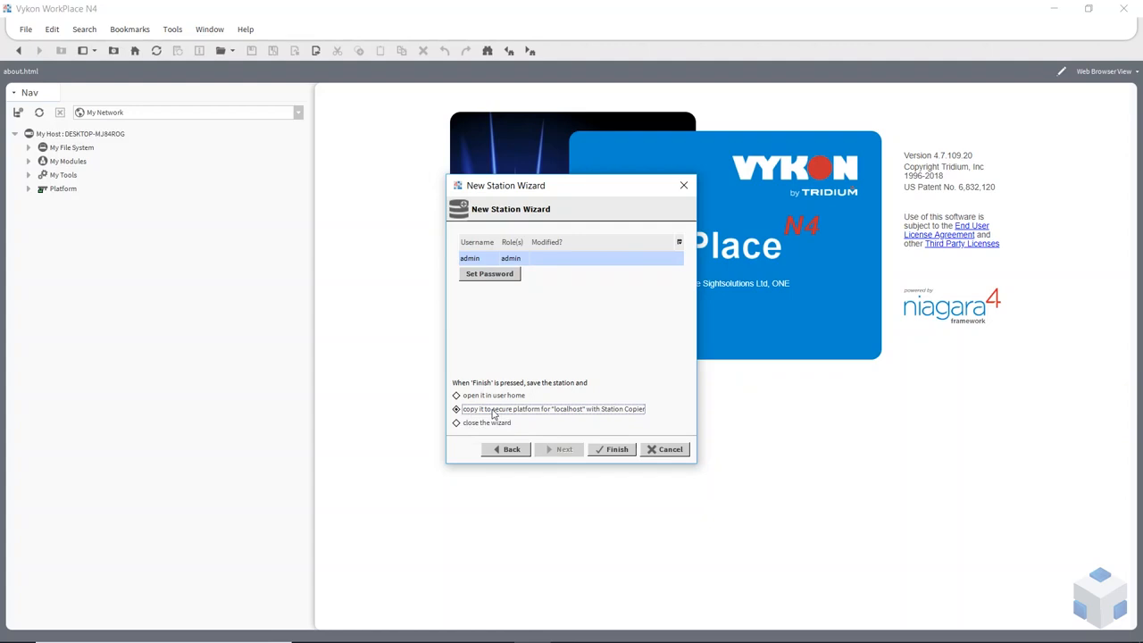
left_click(612, 449)
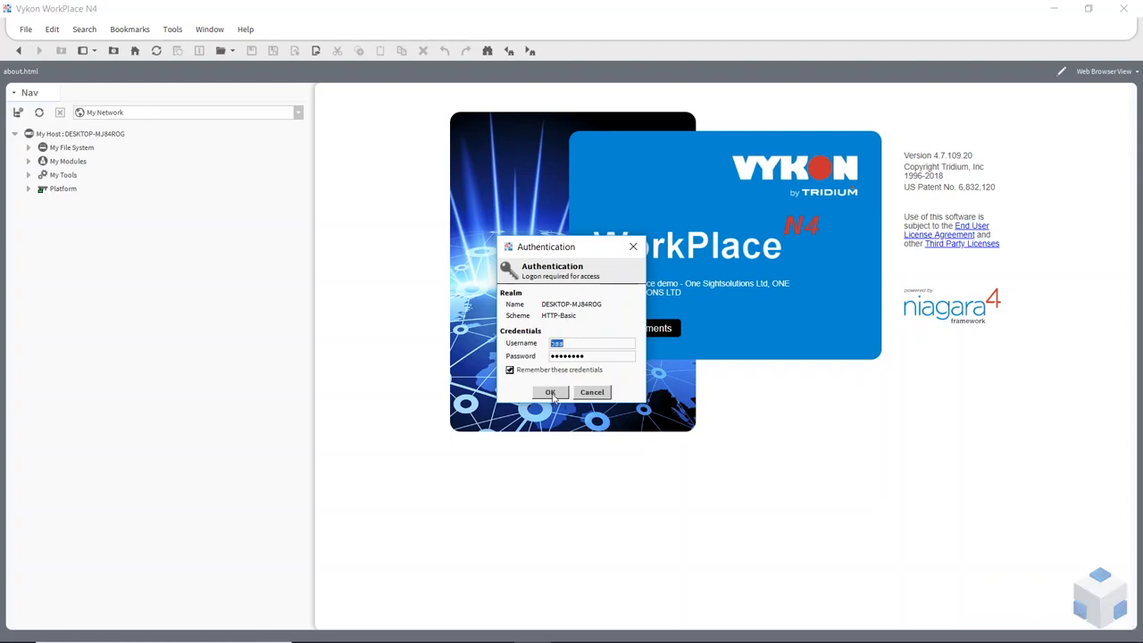
left_click(550, 393)
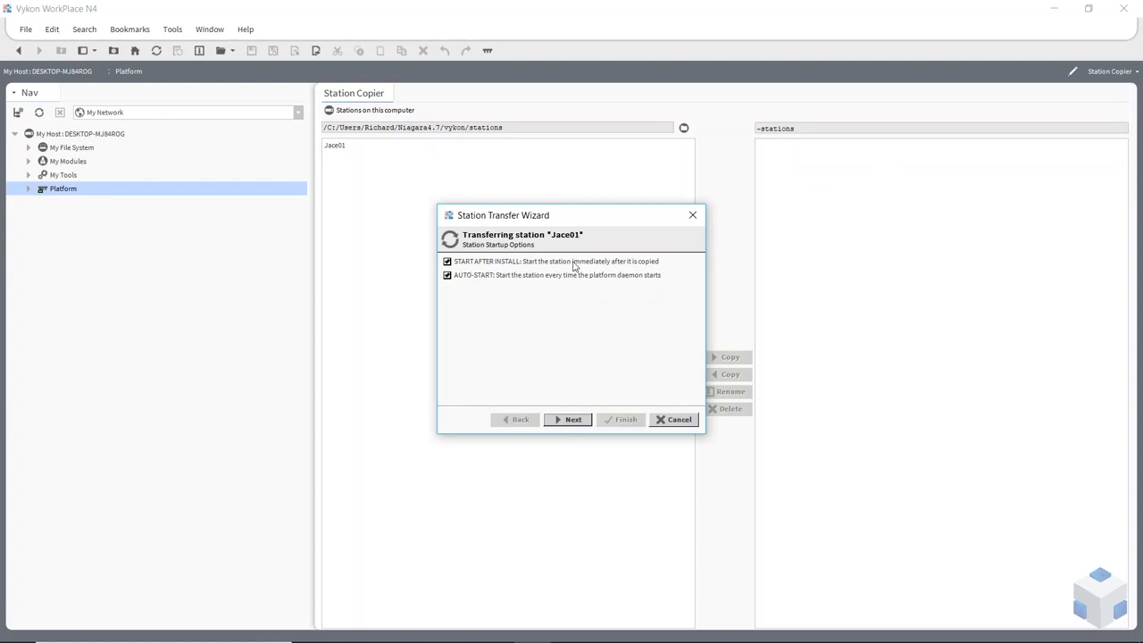
Step: Copy Jace01 to localhost with AUTO-START off, then open the Application Director to watch it start
left_click(447, 276)
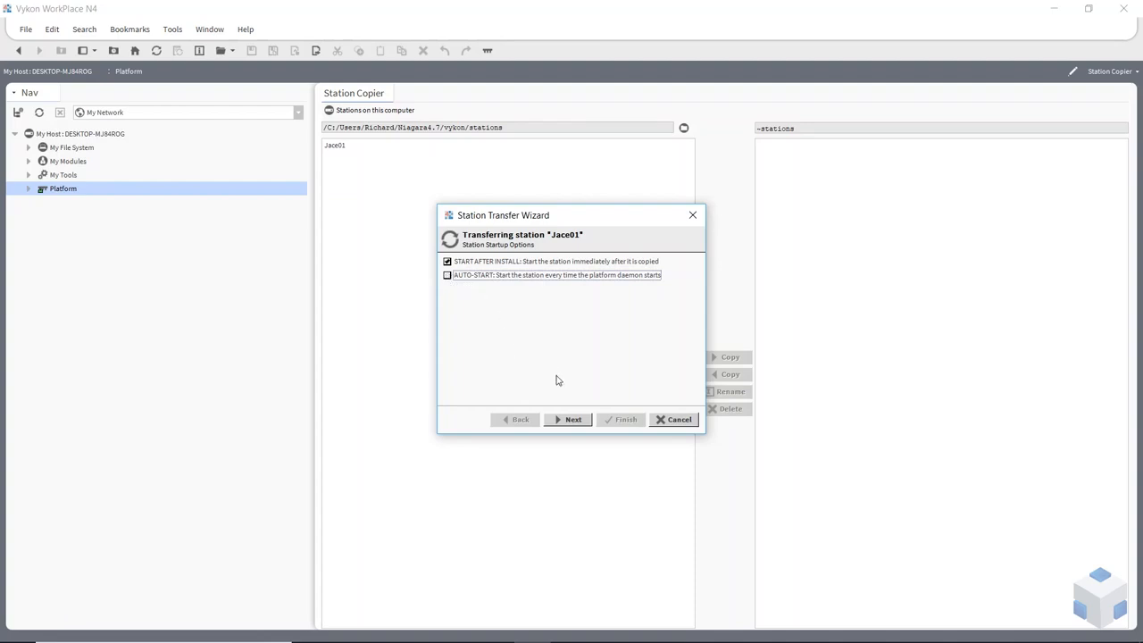
left_click(571, 420)
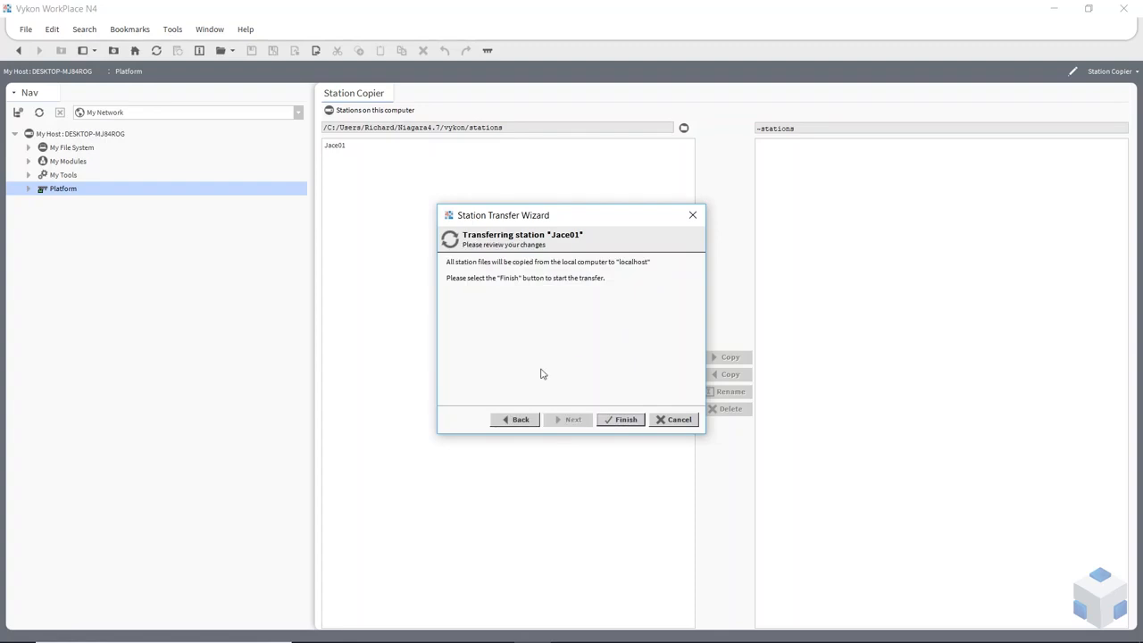
left_click(631, 421)
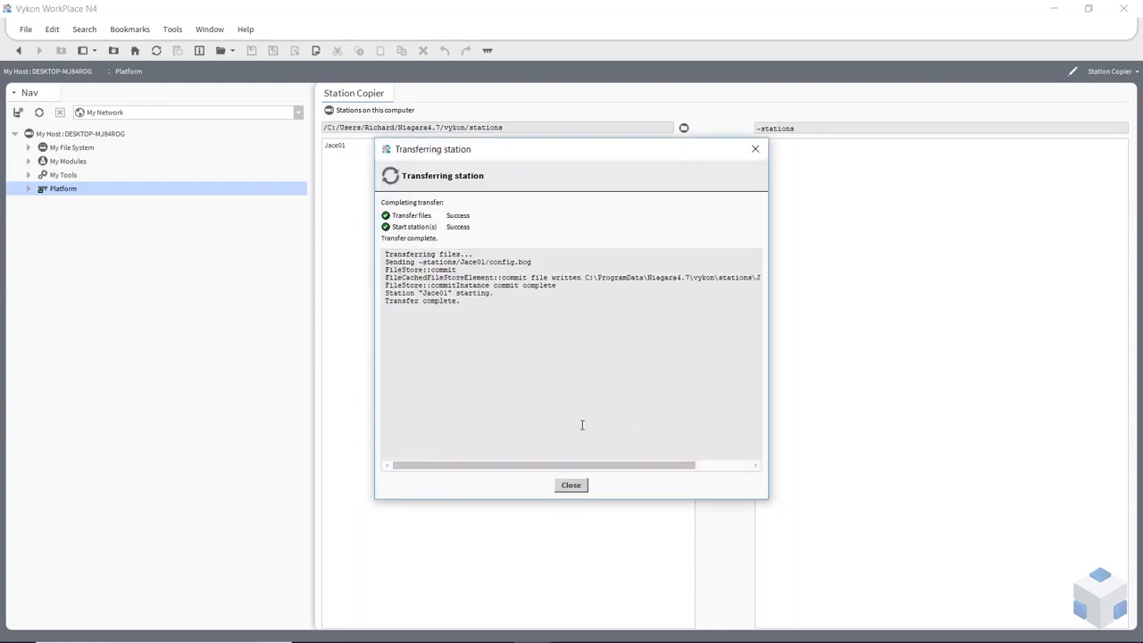
left_click(581, 485)
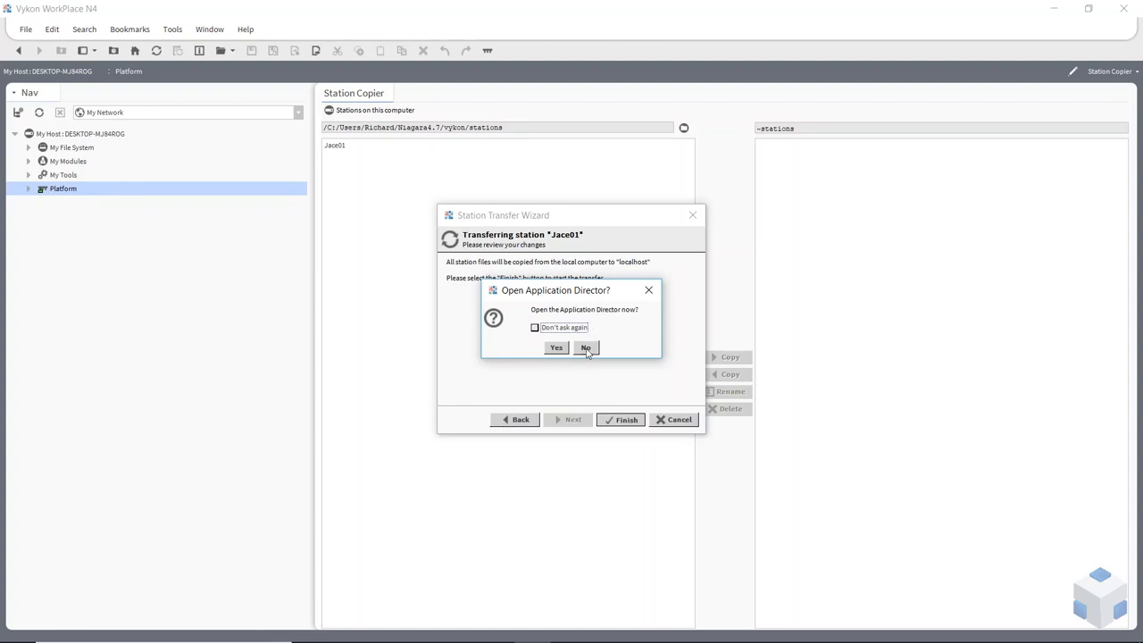
left_click(557, 347)
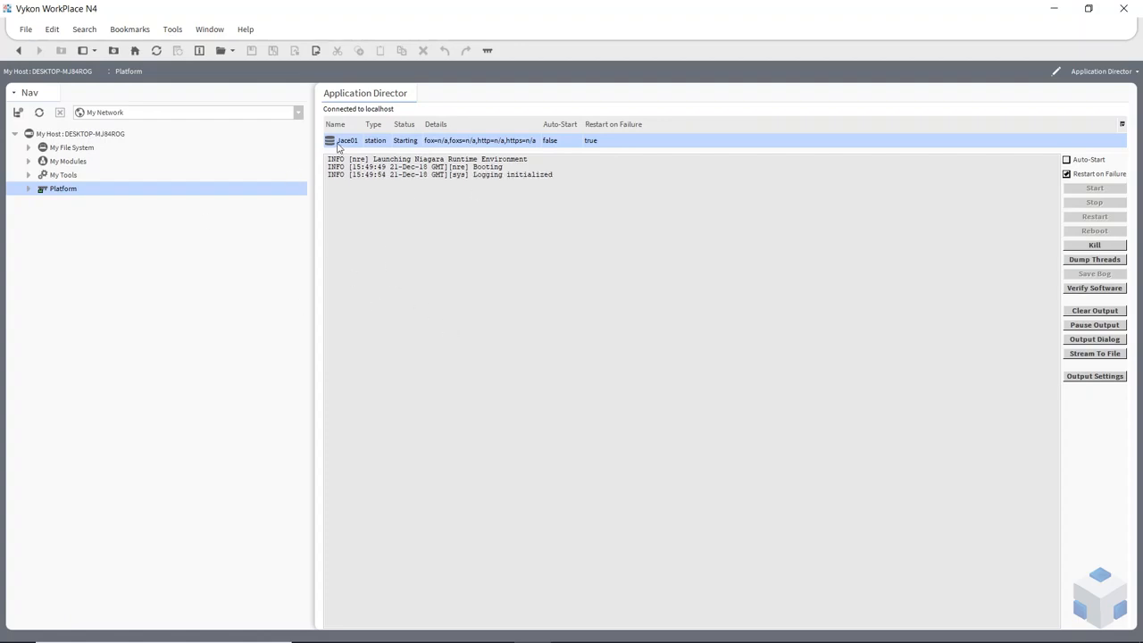
Step: Enlarge the station table and wait until Jace01 shows Running with FOXS on port 4911
left_click_drag(632, 152, 638, 234)
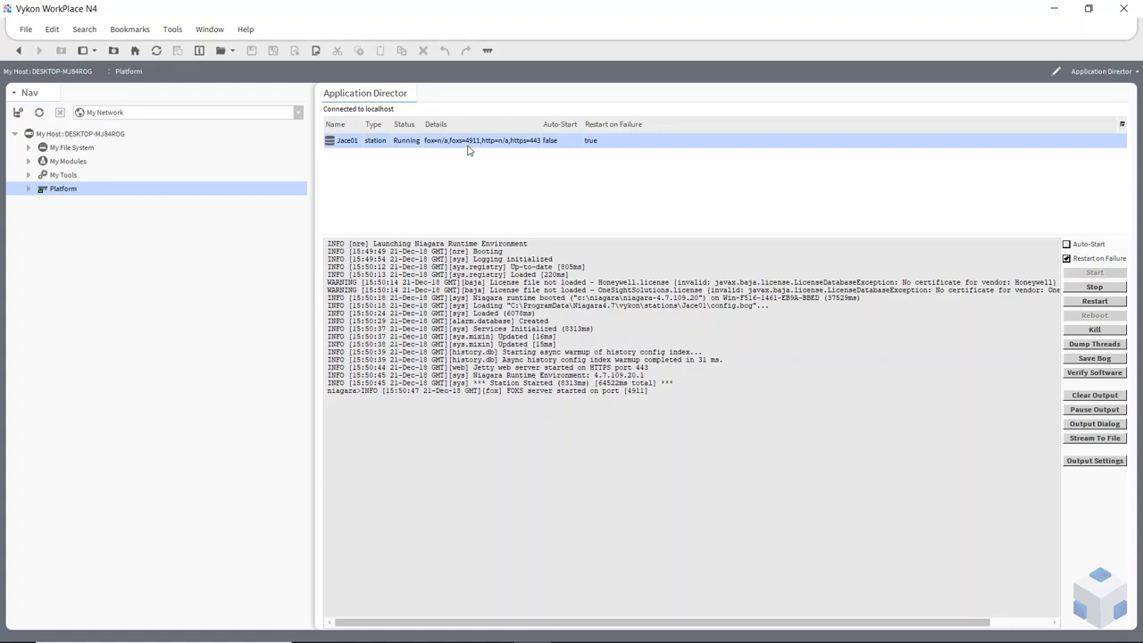
Step: Open the Jace01 station from My Host over a Station TLS Connection on port 4911 and authenticate
right_click(50, 138)
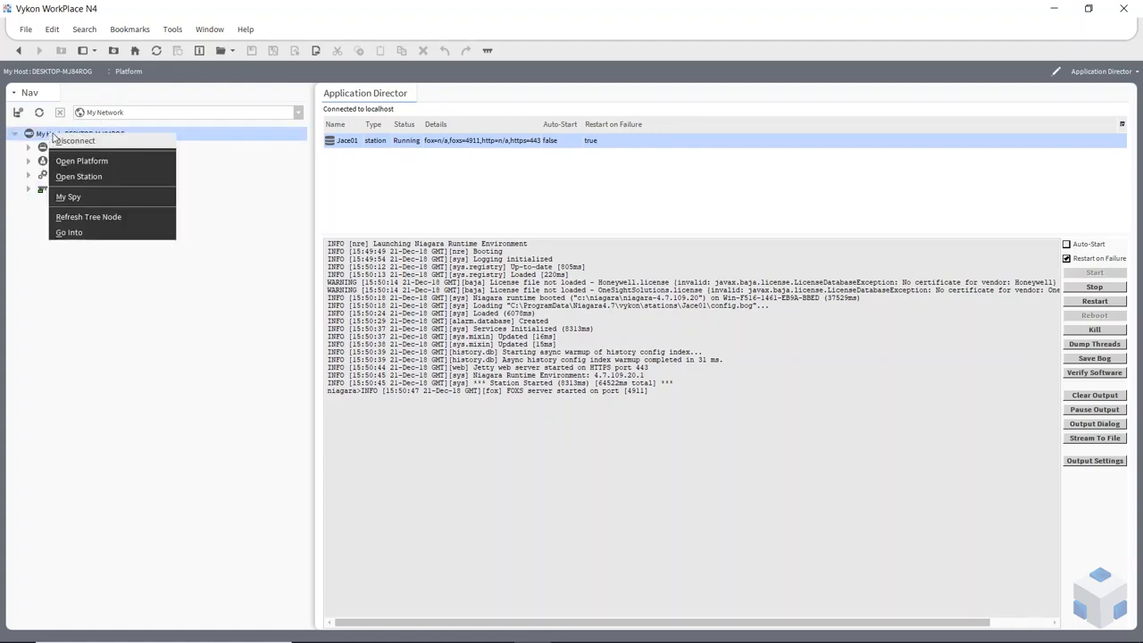
left_click(78, 176)
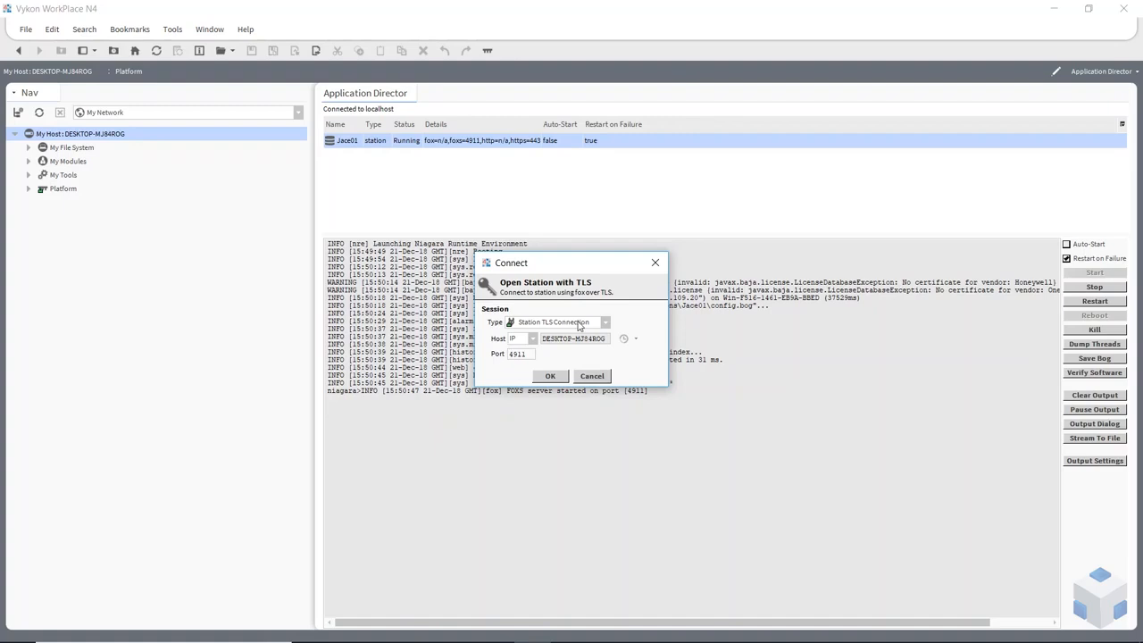
left_click(605, 323)
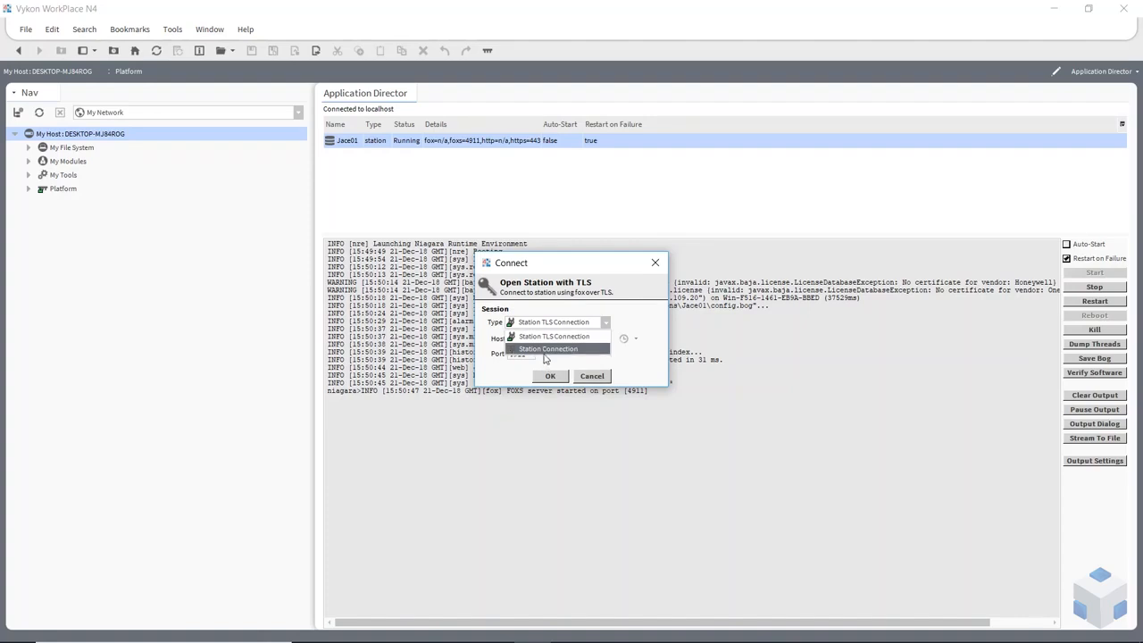
left_click(539, 339)
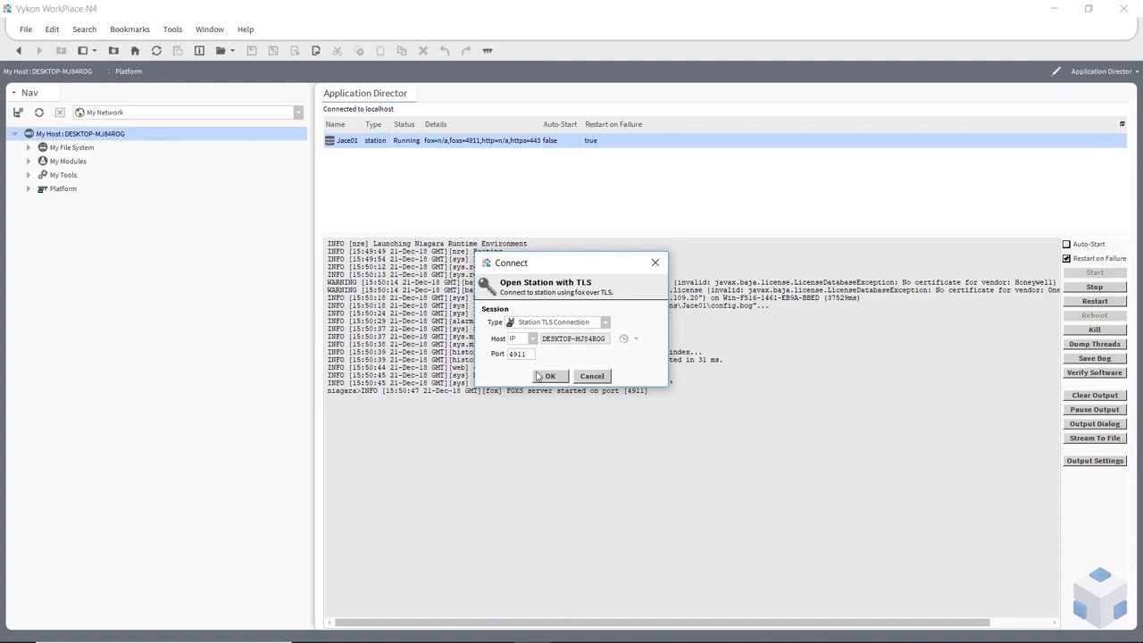
left_click(552, 376)
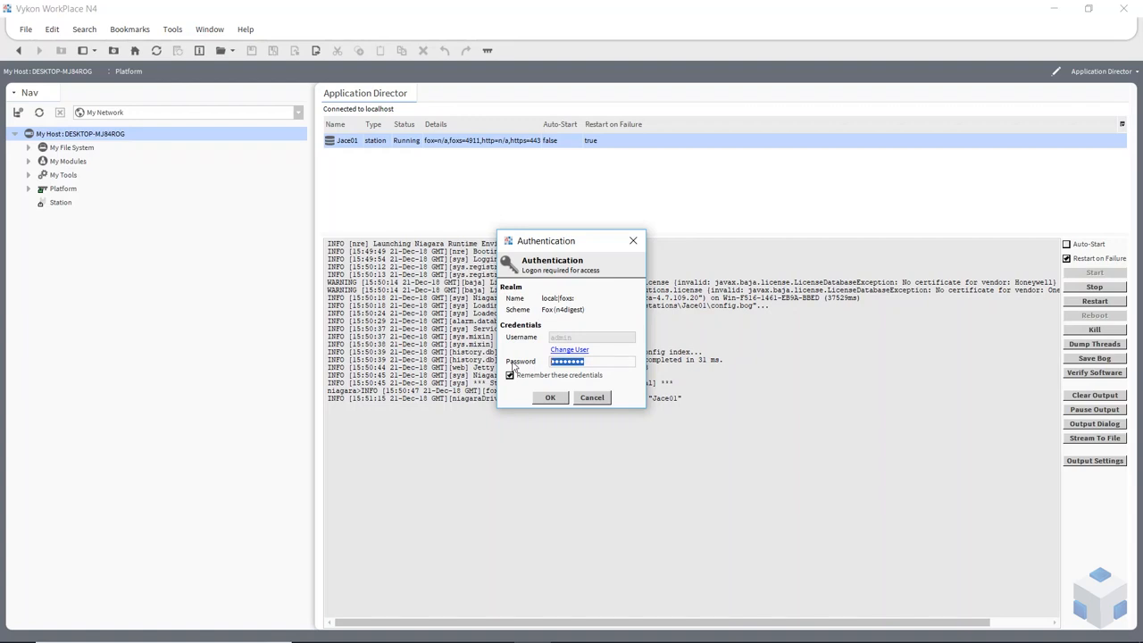
left_click(550, 398)
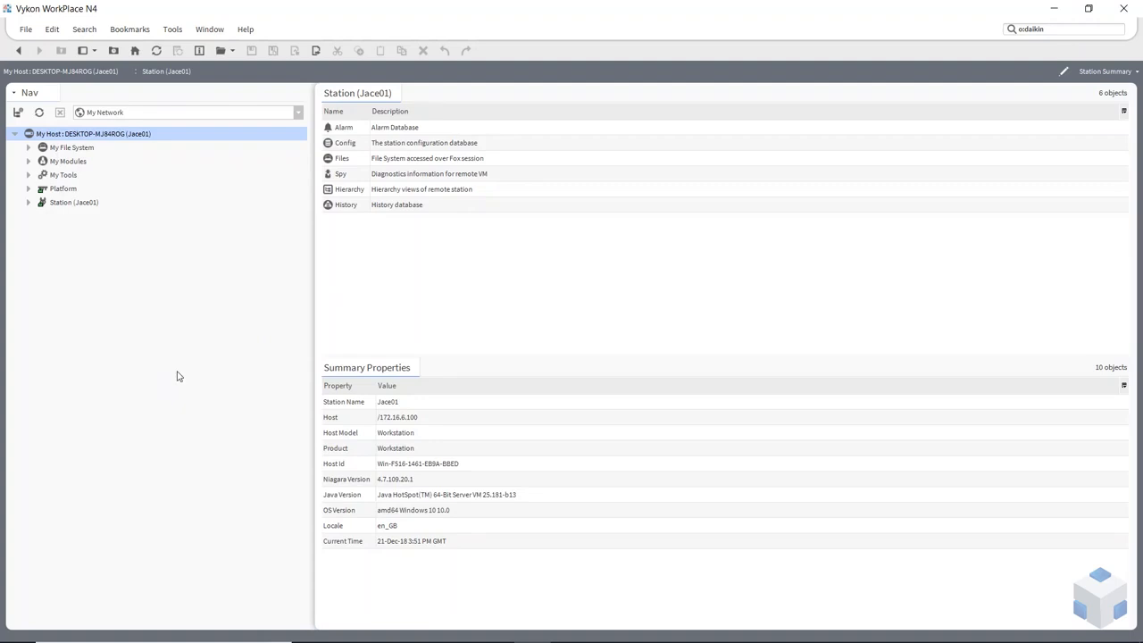
Step: Expand My File System > User Home > stations to check the Jace01 station folder
left_click(29, 148)
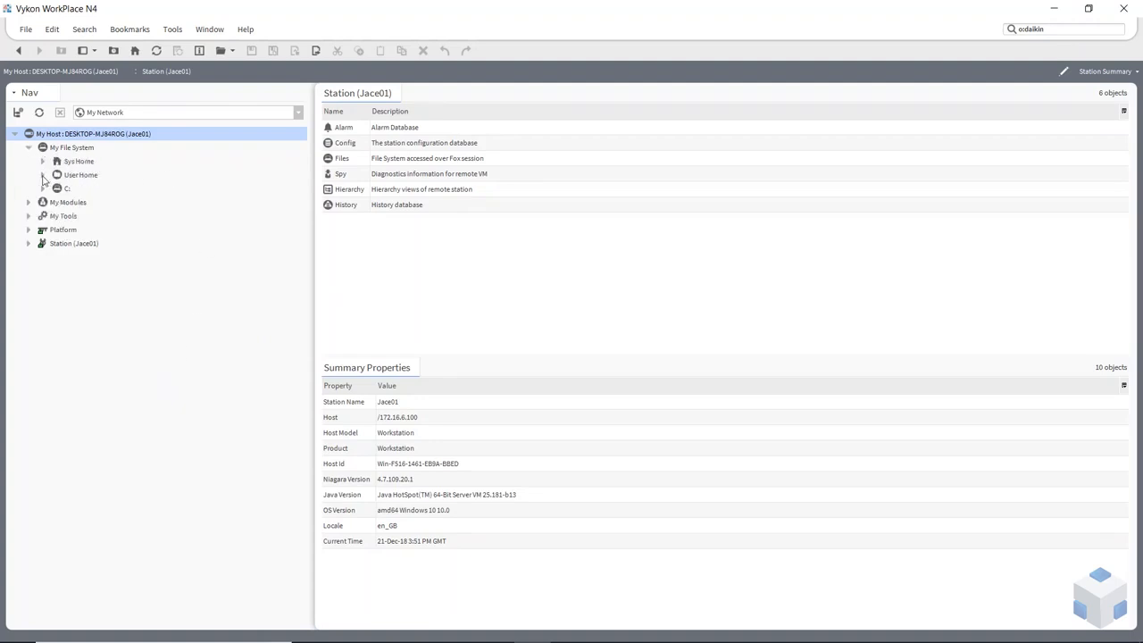
left_click(42, 175)
left_click(56, 380)
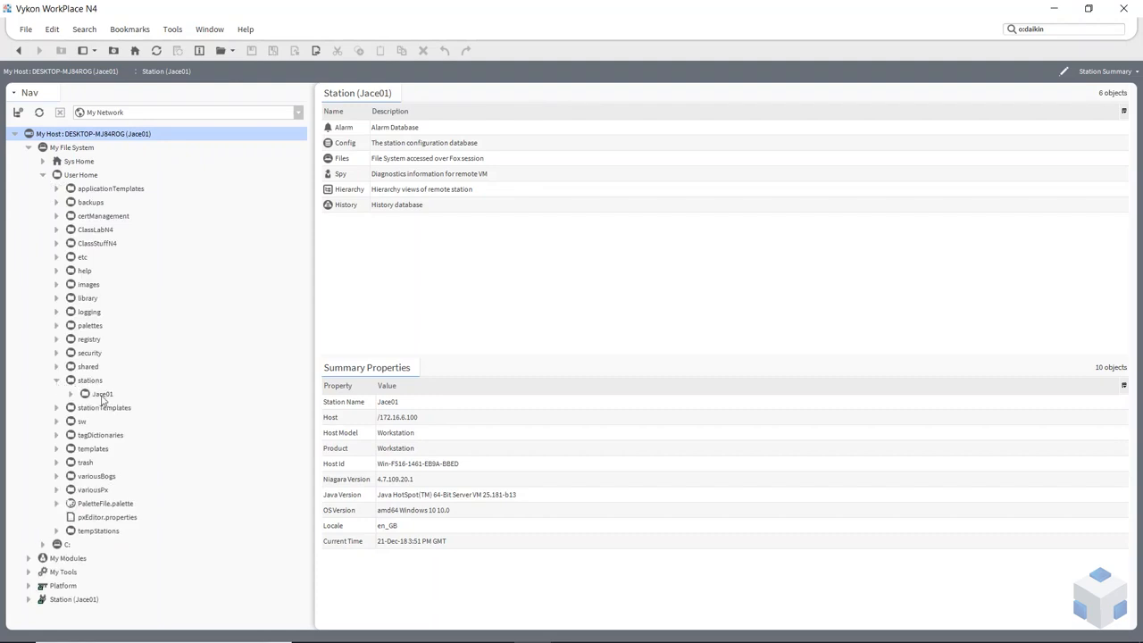
left_click(90, 395)
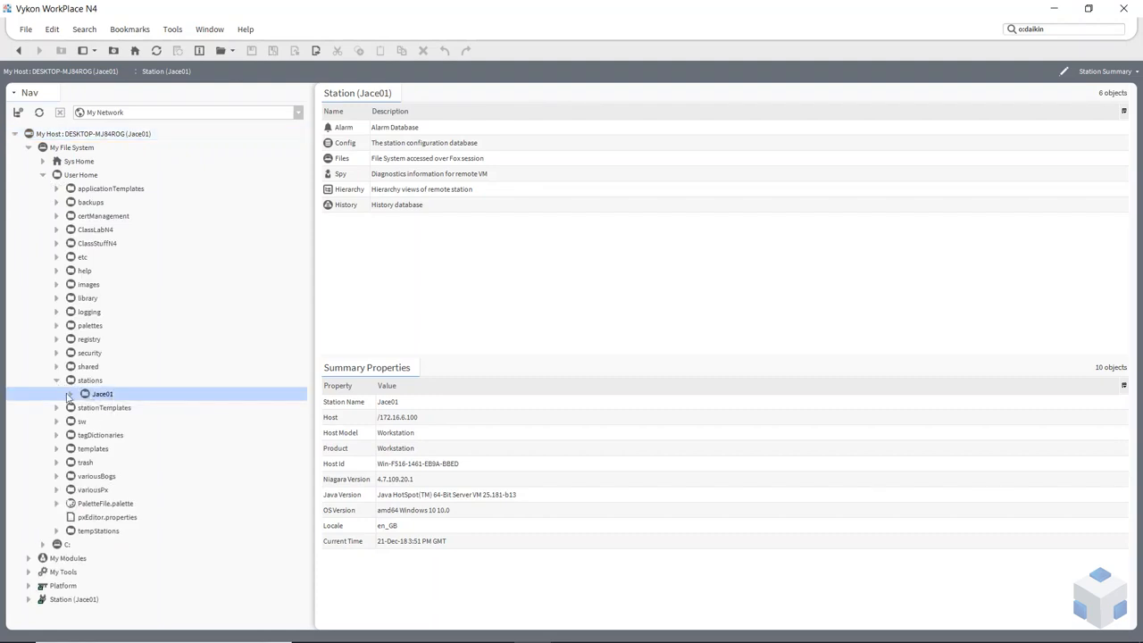
left_click(72, 395)
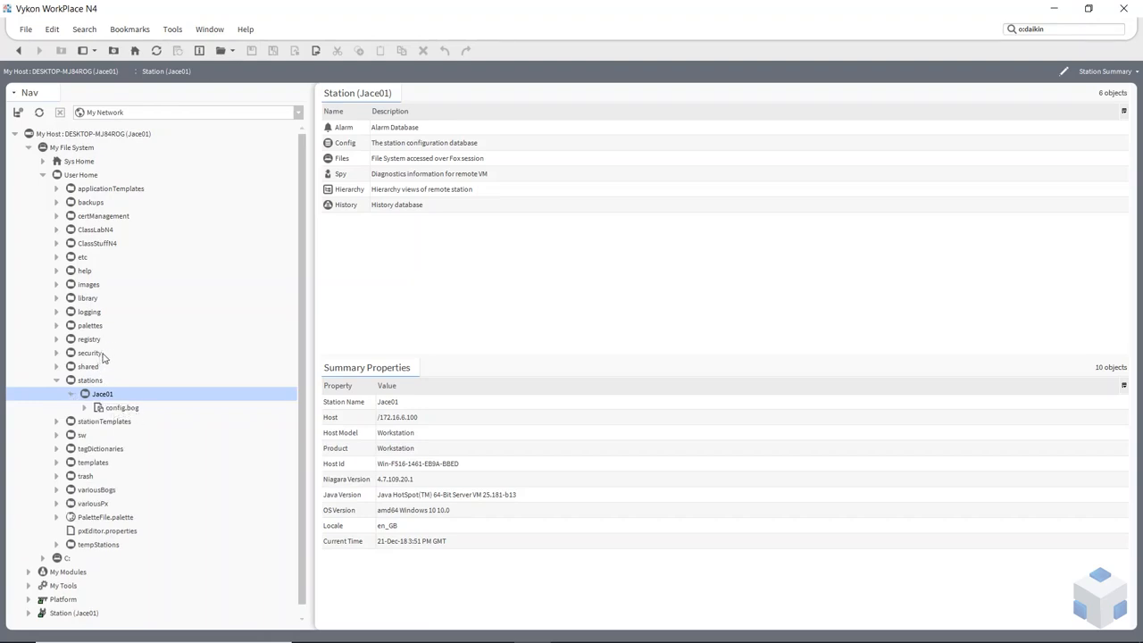
Step: Collapse User Home and open the localhost Platform's Station Copier
left_click(43, 175)
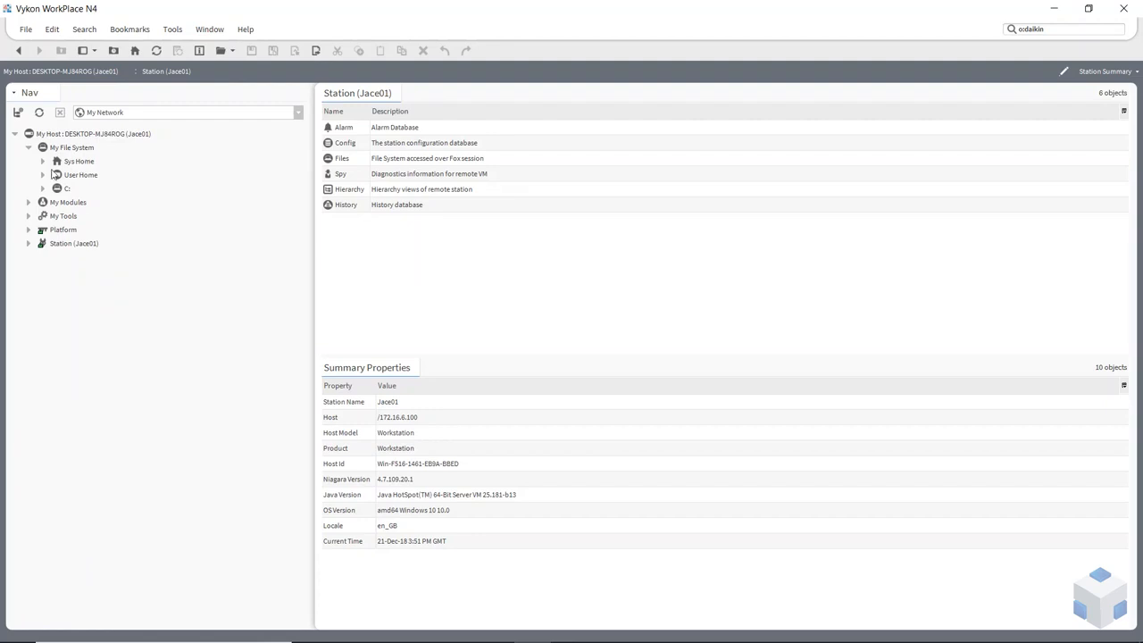
left_click(28, 231)
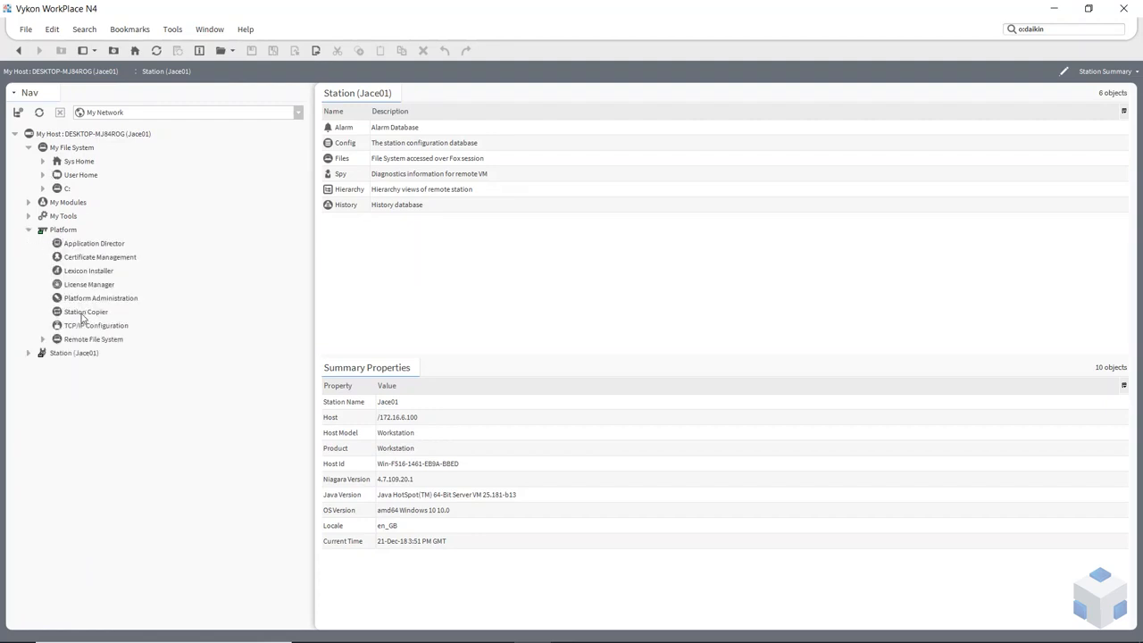
double_click(85, 313)
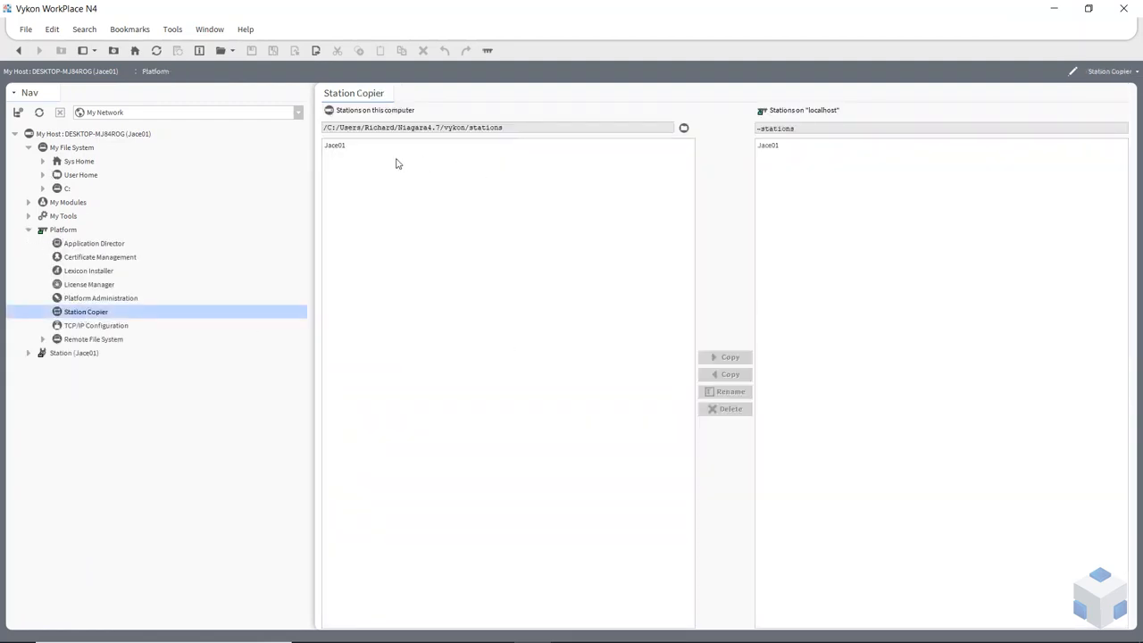
Step: Delete the Jace01 station from Stations on this computer in Station Copier, confirming with Yes
left_click(344, 149)
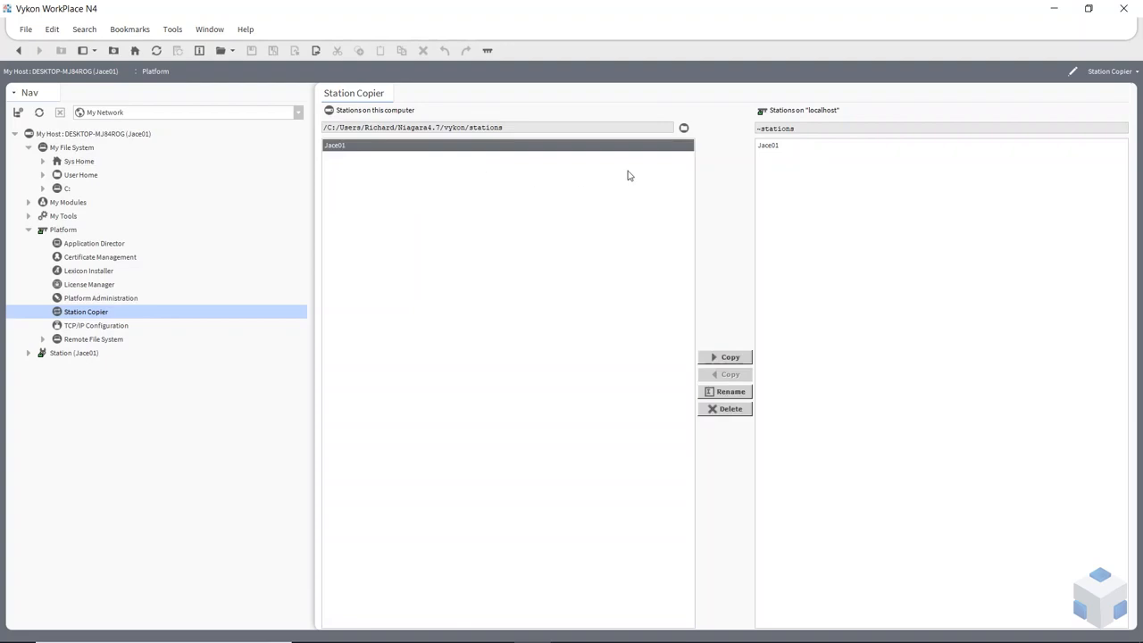
left_click(778, 148)
left_click(340, 150)
left_click(44, 175)
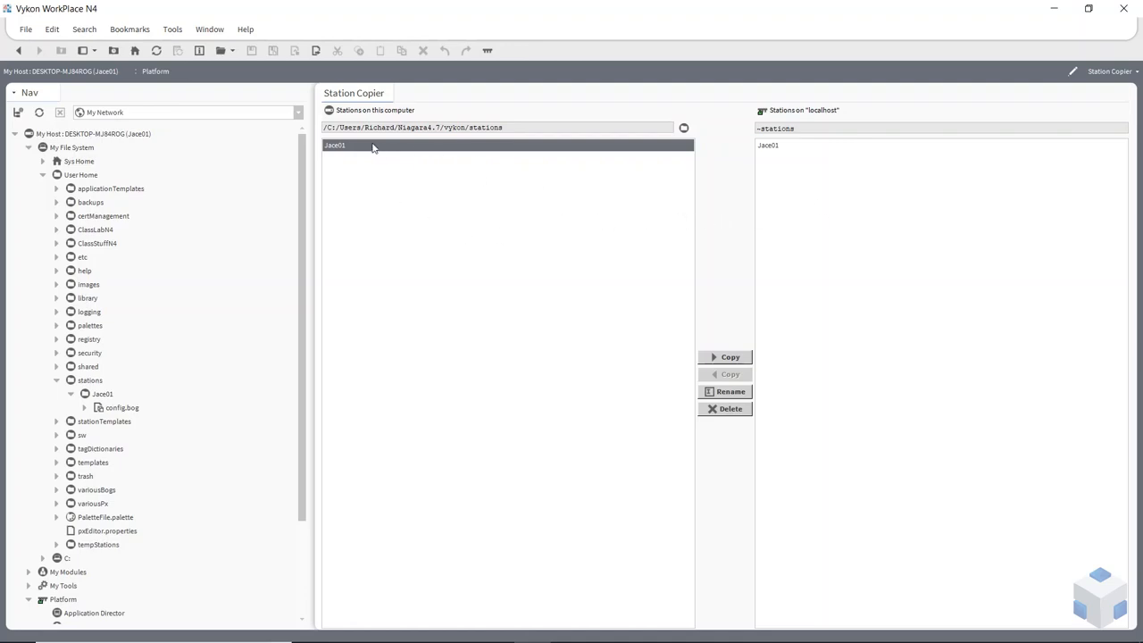
left_click(719, 410)
left_click(558, 341)
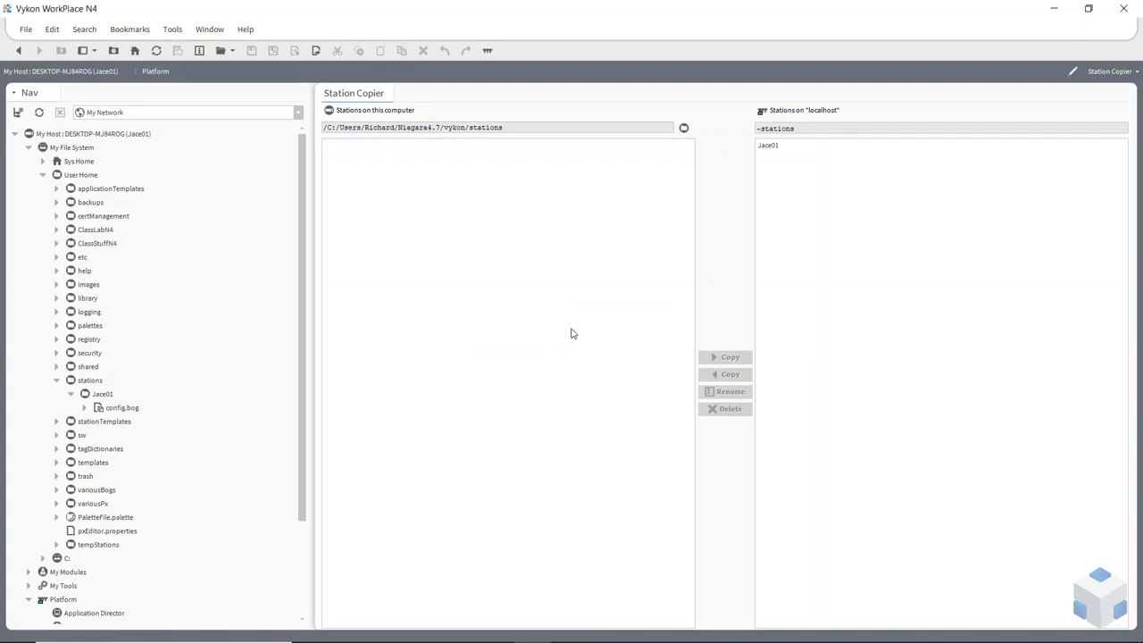